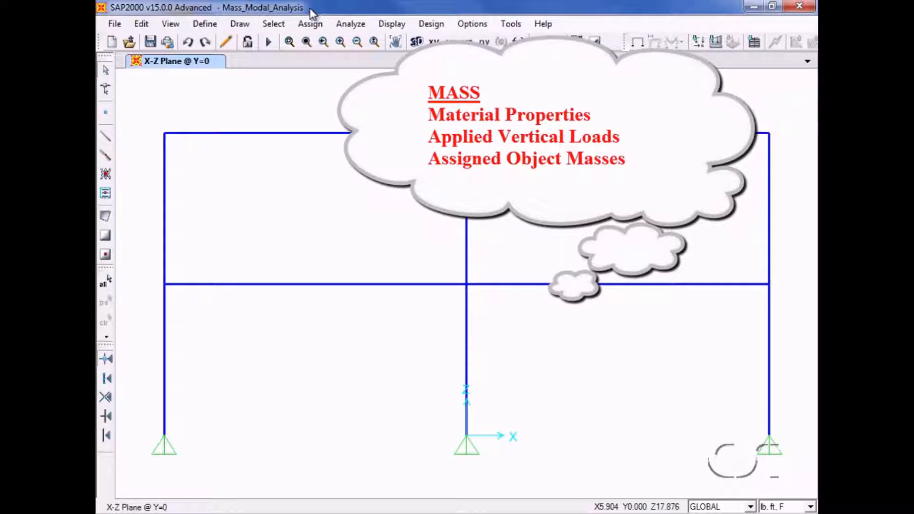
- Review the weight and mass per unit volume of the 4000Psi concrete material
click(205, 24)
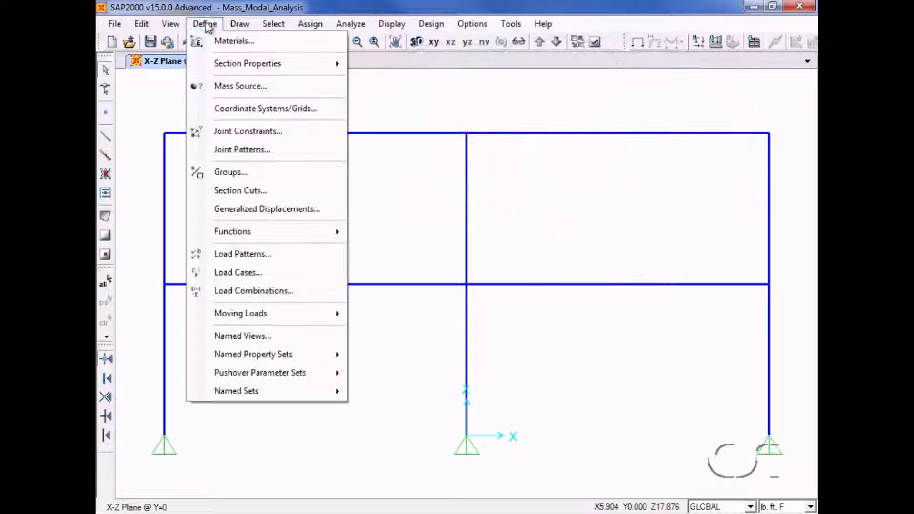
click(261, 44)
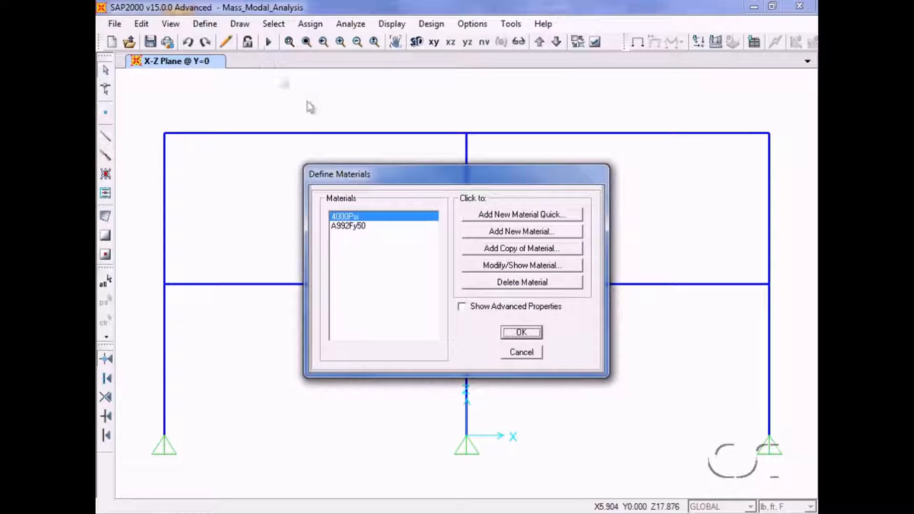
click(501, 265)
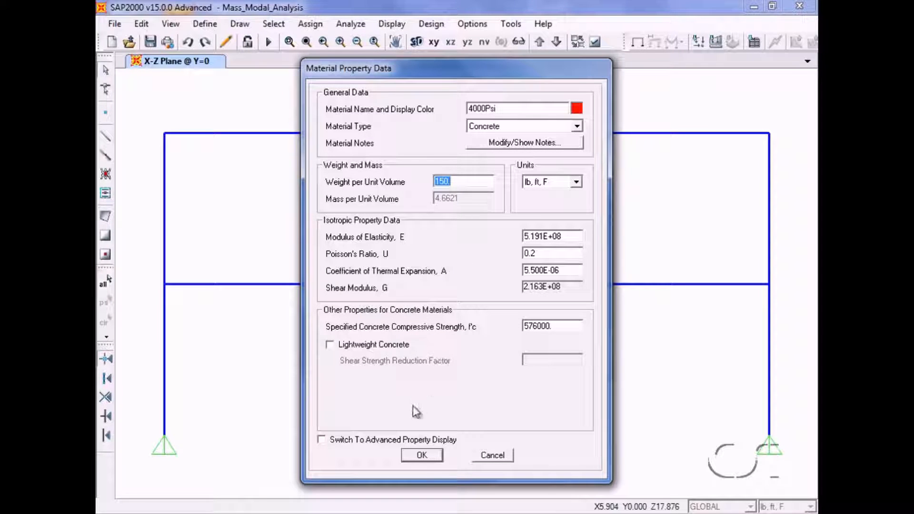
click(422, 455)
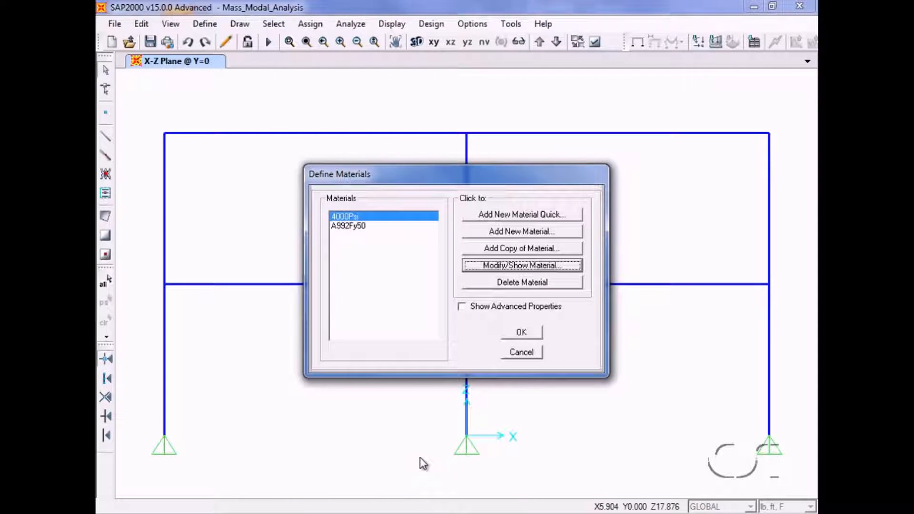
click(521, 333)
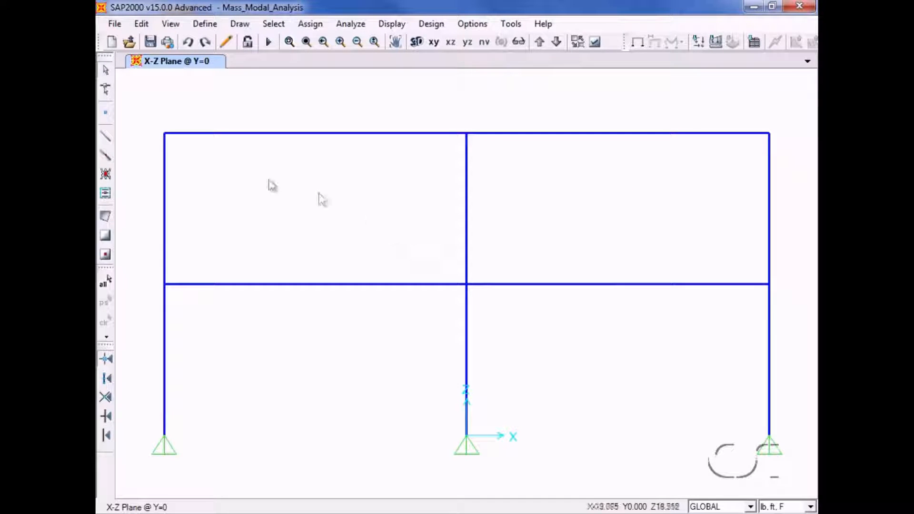
- Assign a global Z force of -32.2 lb in the DEAD load pattern to the three joints along the top beam
drag(147, 113, 785, 168)
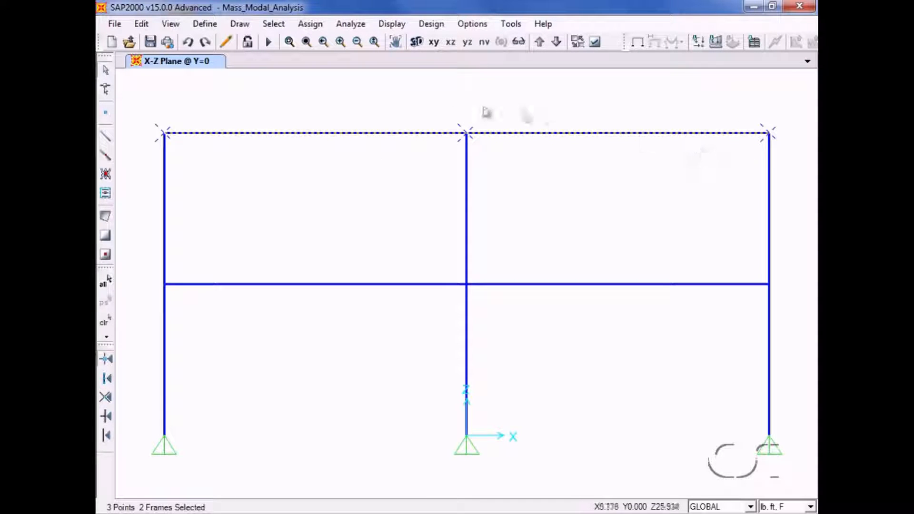
click(310, 25)
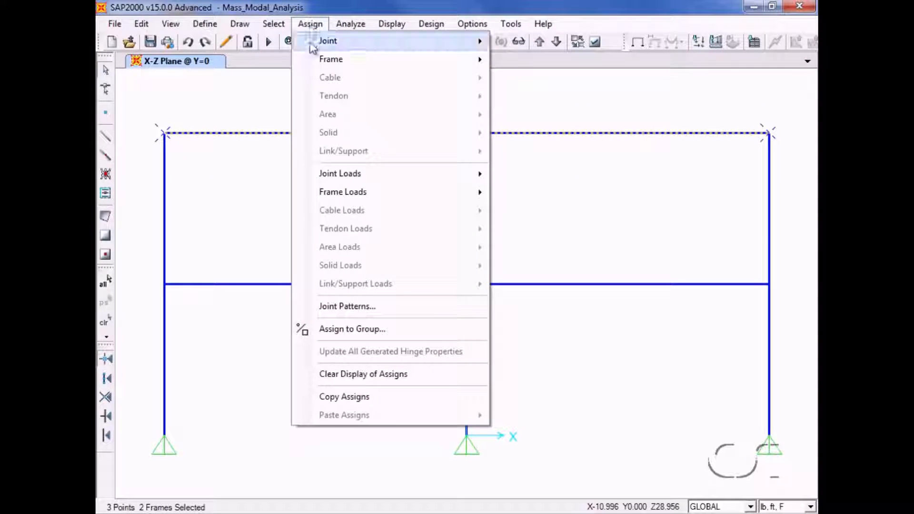
mouse_move(314, 178)
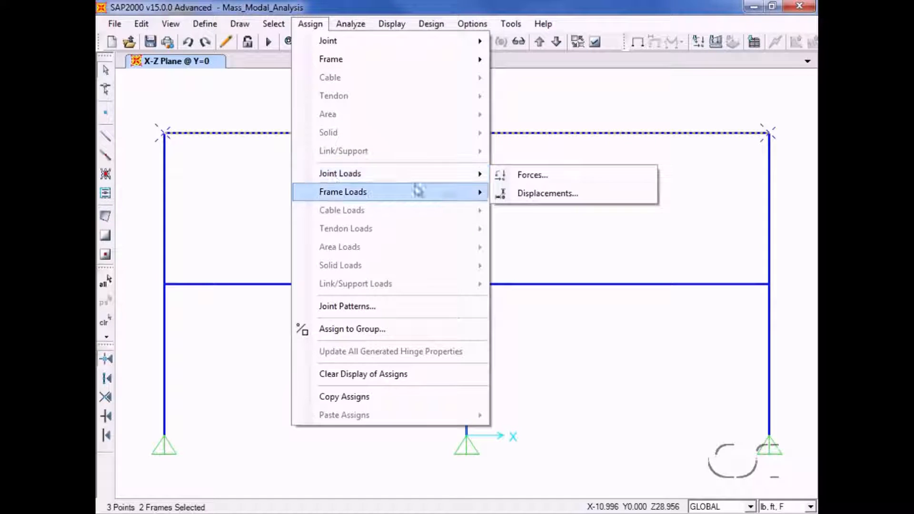
click(525, 180)
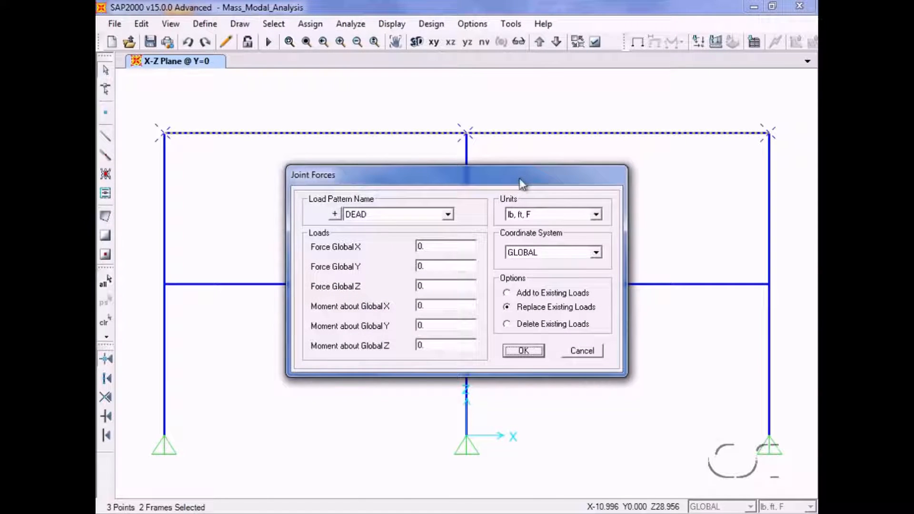
double_click(430, 286)
text(-32)
text(0)
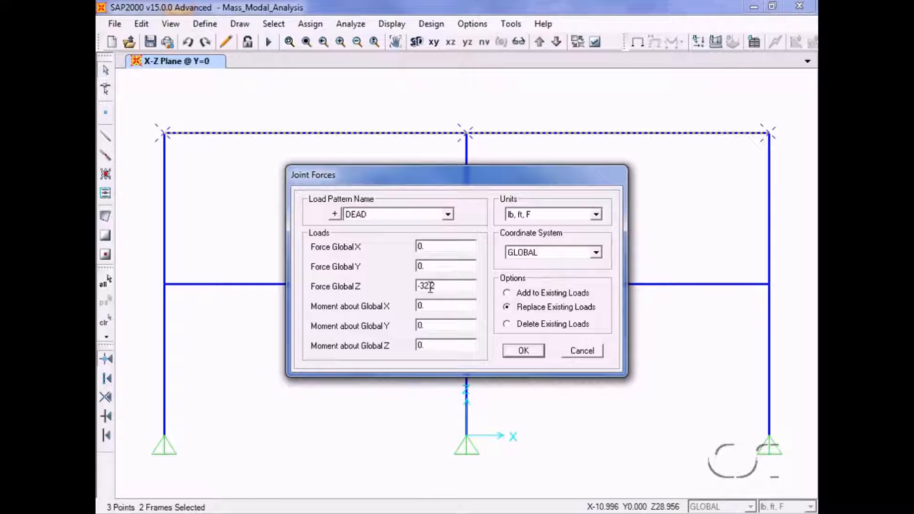
click(522, 351)
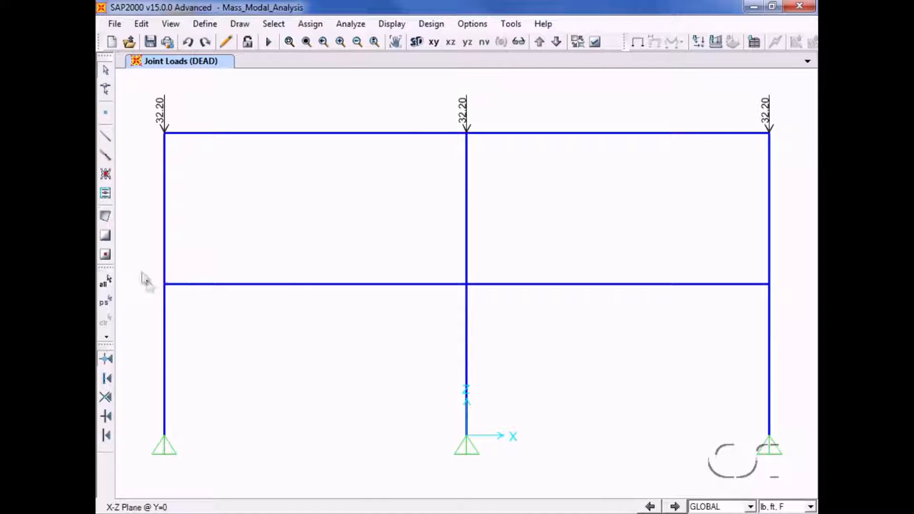
- Assign a joint mass of 1 in the Global X direction to the three mid-level joints, using the Global coordinate system
drag(139, 251, 784, 312)
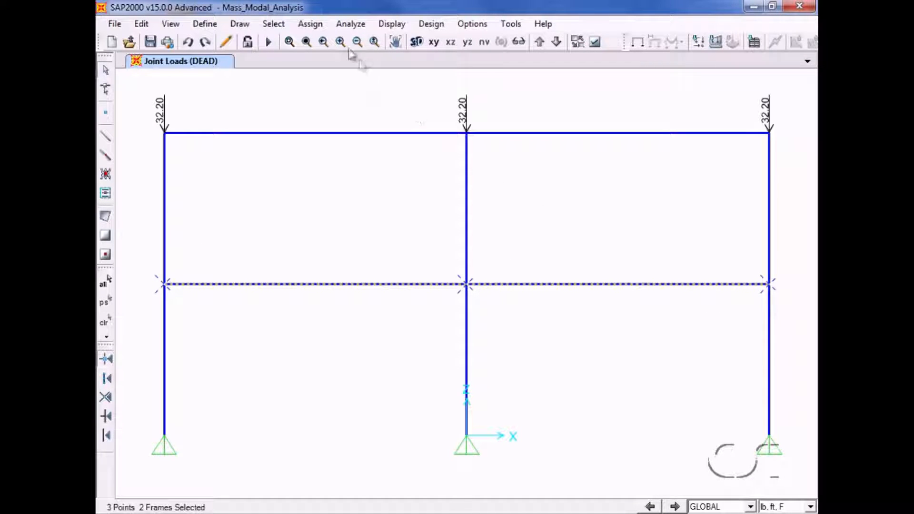
click(323, 28)
mouse_move(329, 41)
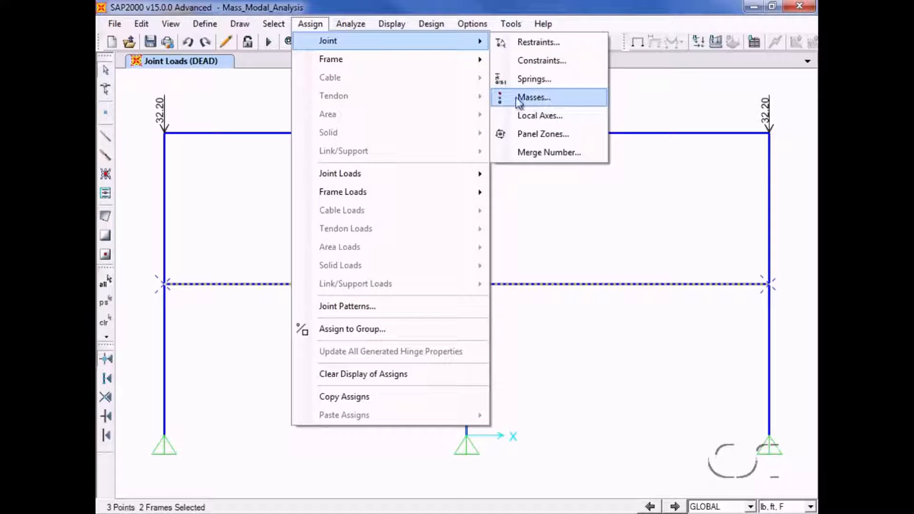
click(558, 101)
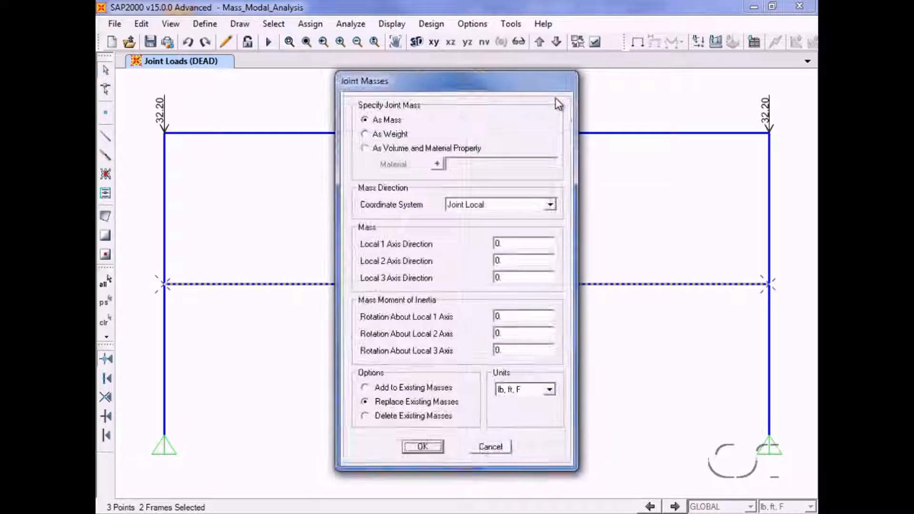
click(507, 205)
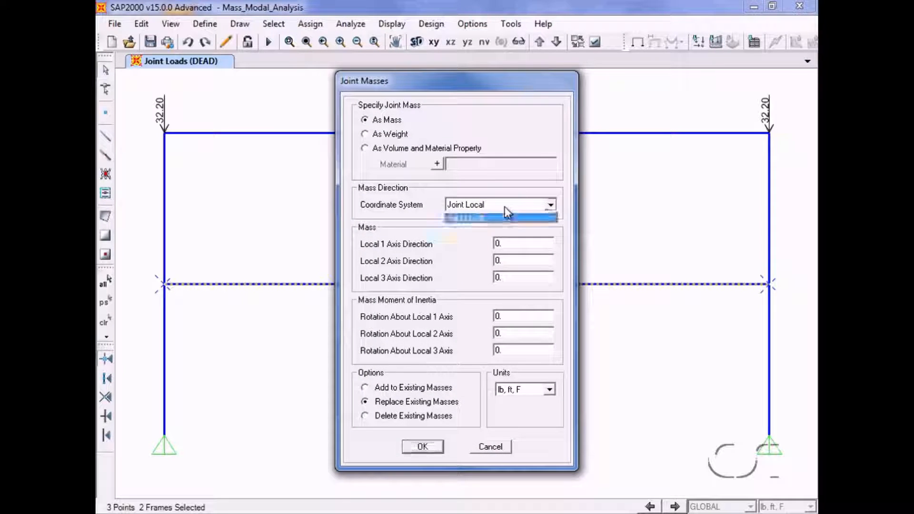
click(482, 218)
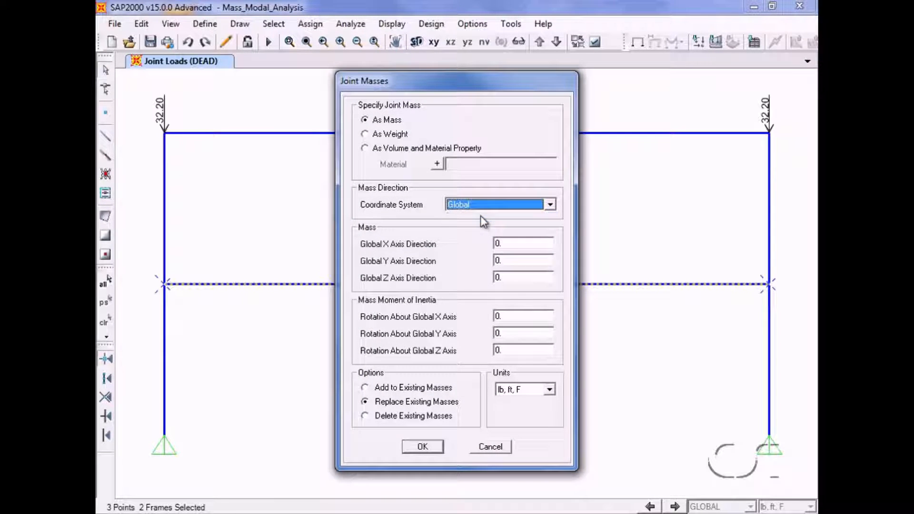
double_click(509, 243)
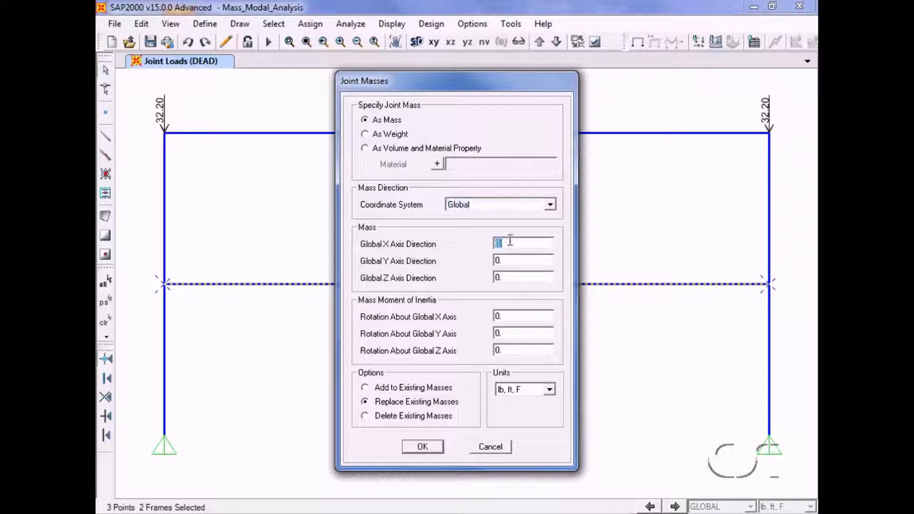
text(1)
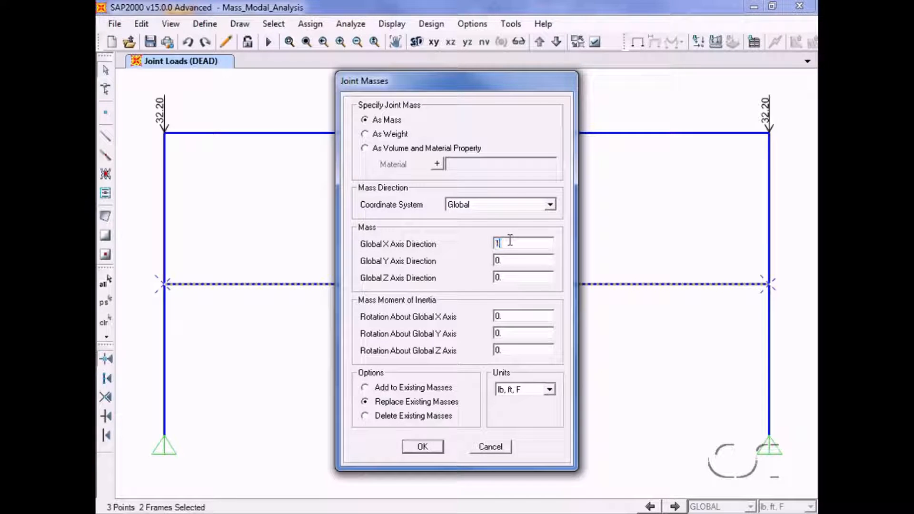
click(423, 447)
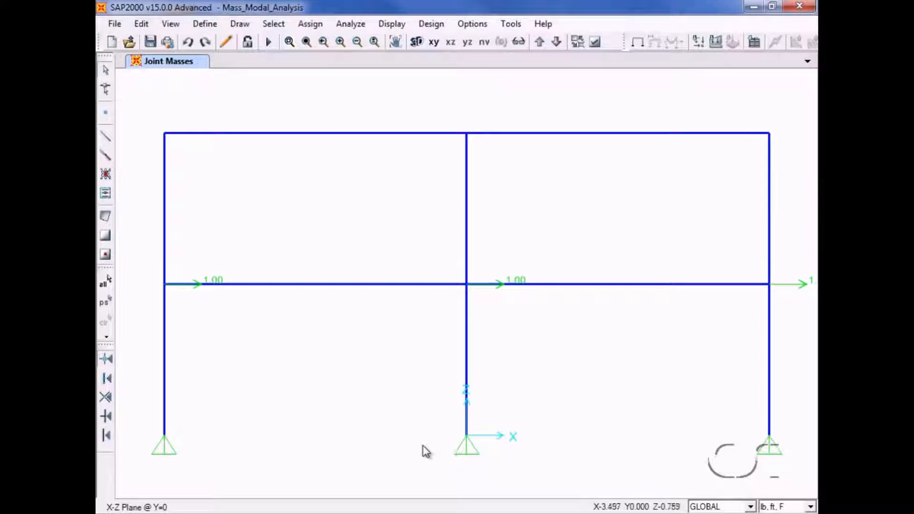
- Define the mass source as From Element and Additional Masses, after checking the From Loads option
click(206, 25)
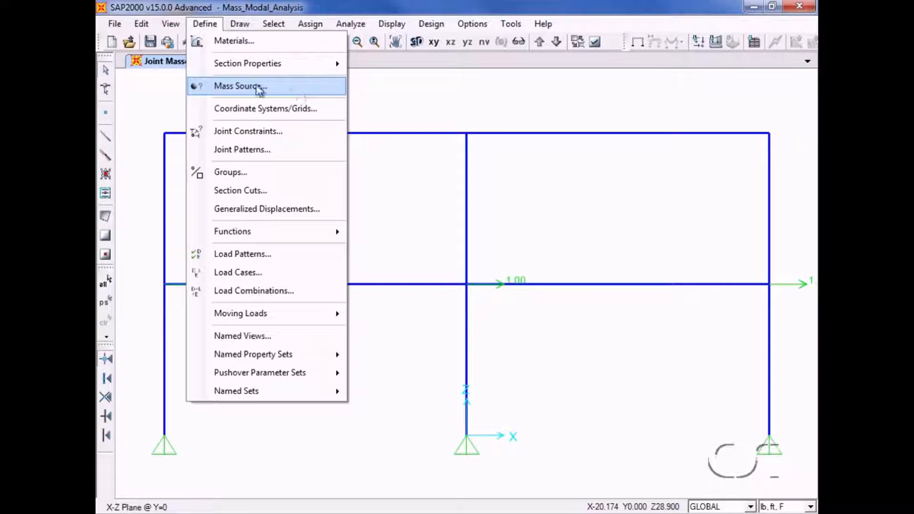
click(259, 88)
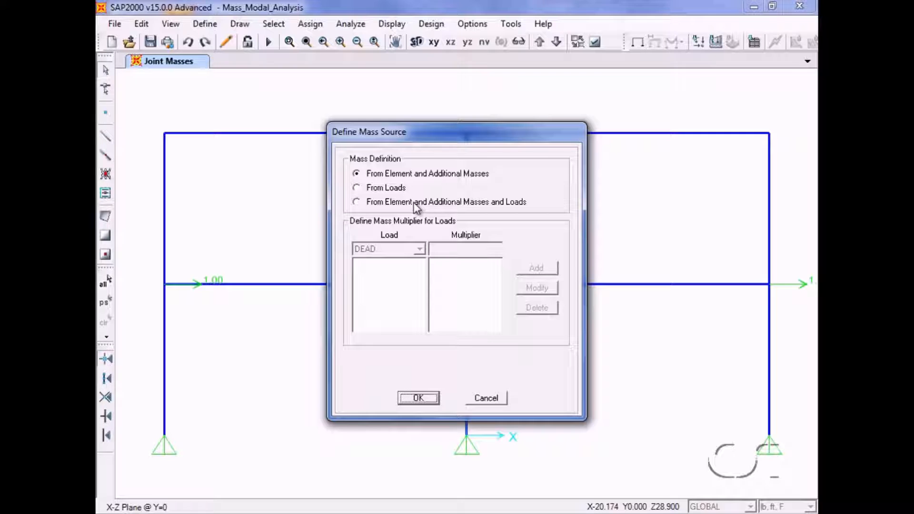
click(356, 188)
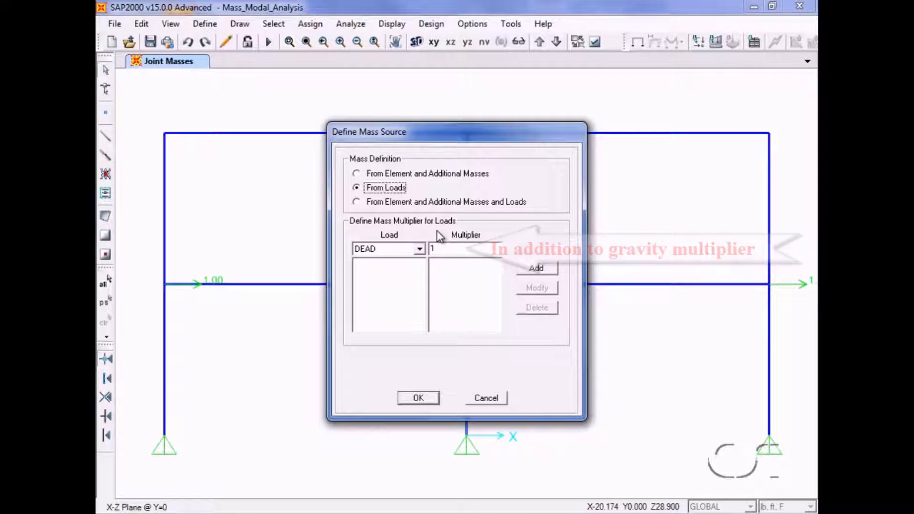
click(360, 175)
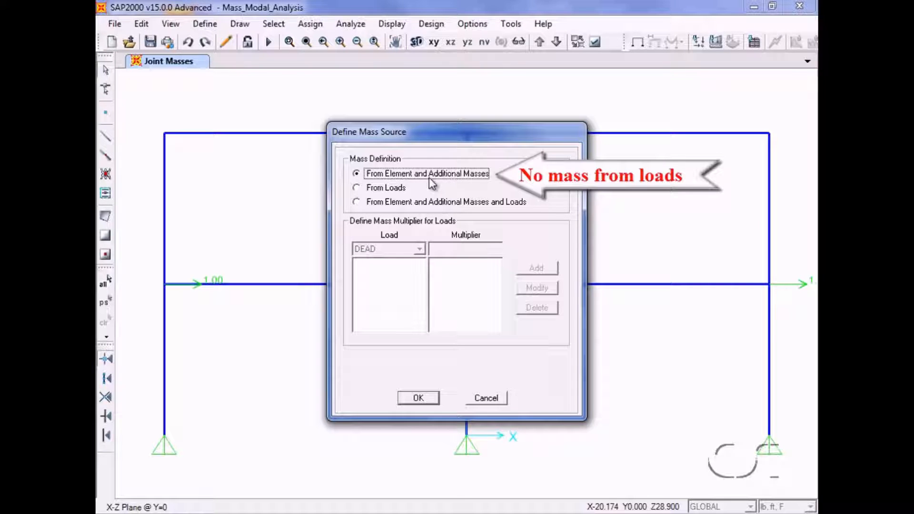
click(419, 399)
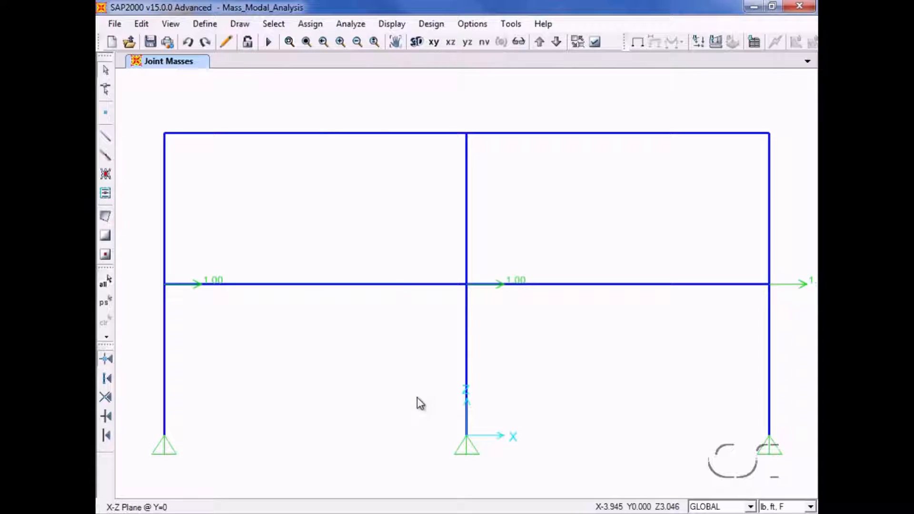
- Open the MODAL load case for modification and set it to the Modal type with Eigen Vectors modes
click(211, 26)
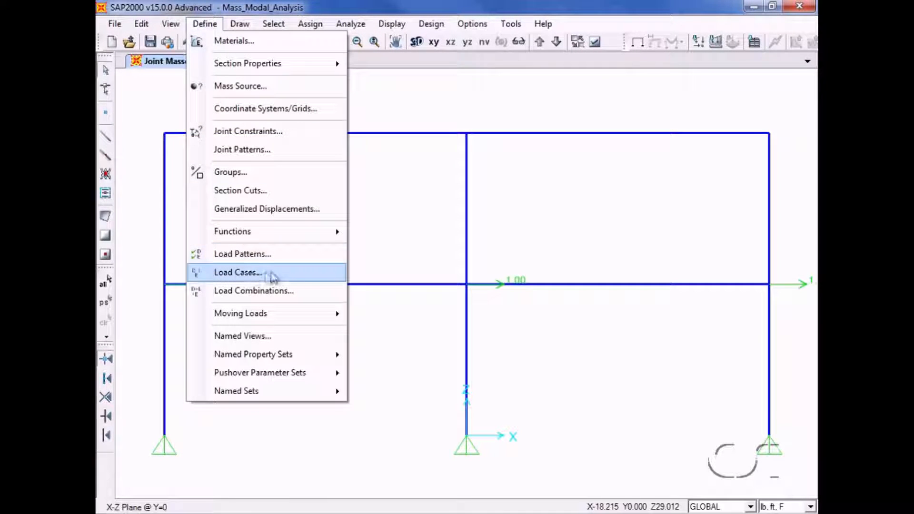
click(273, 276)
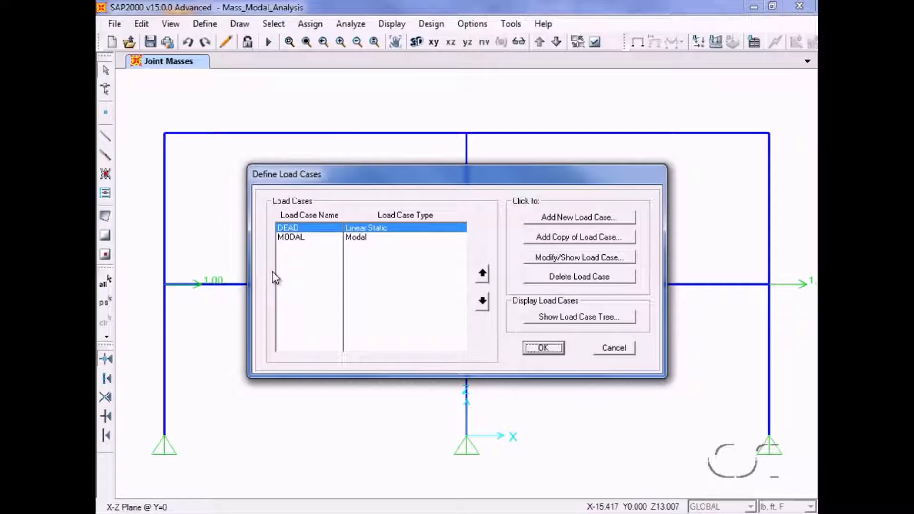
click(351, 238)
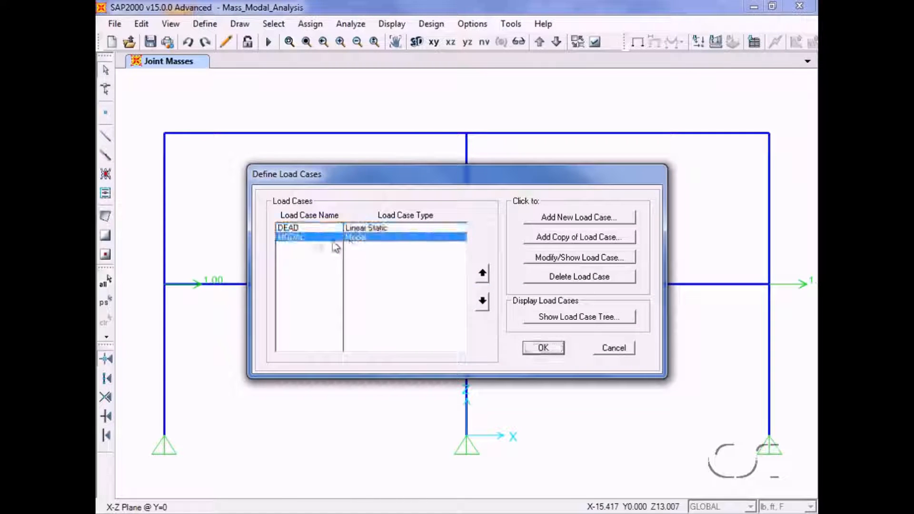
click(571, 259)
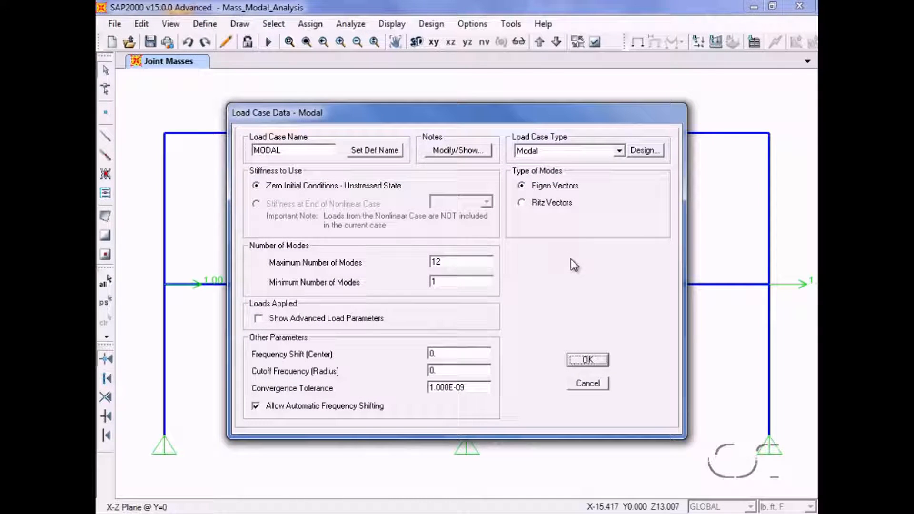
click(577, 151)
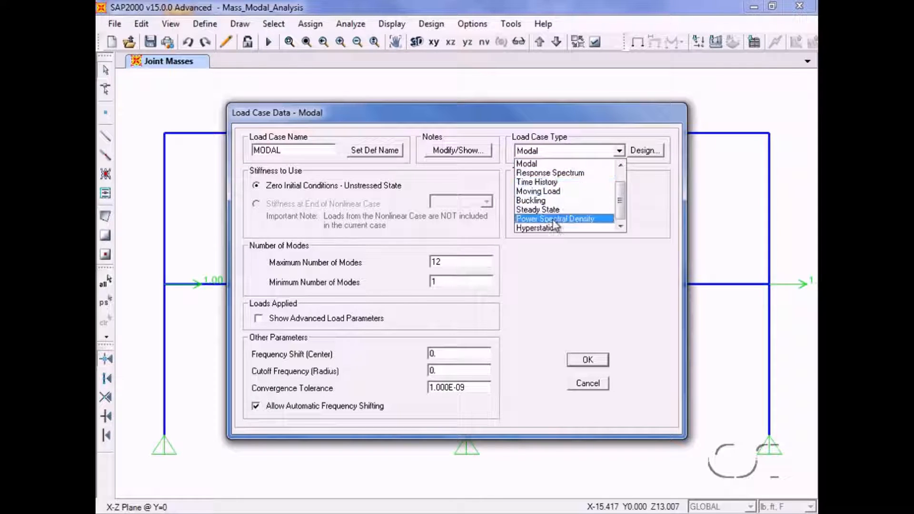
click(547, 165)
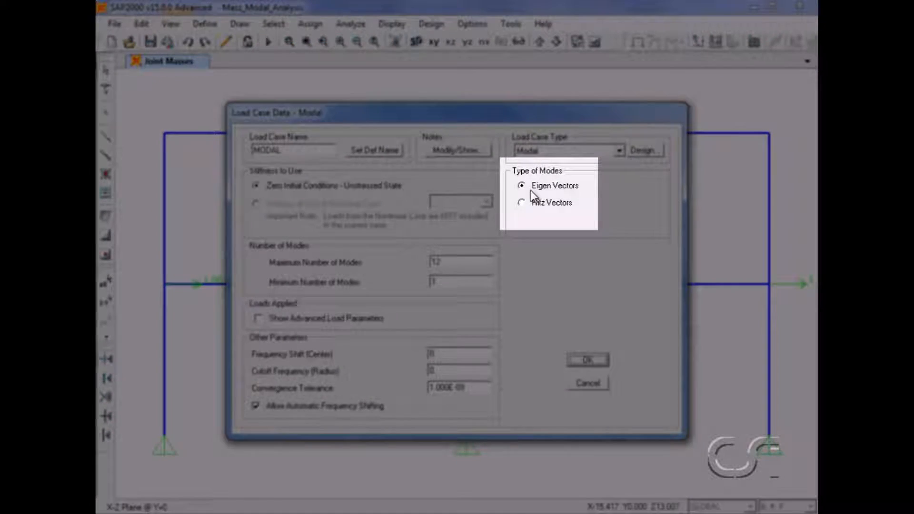
click(524, 201)
click(522, 185)
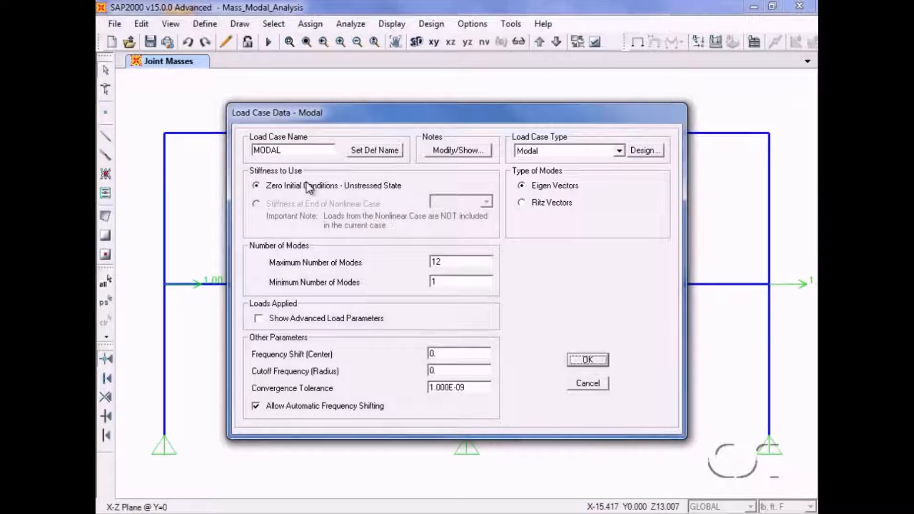
- Set the MODAL load case's maximum number of modes to 2 and accept the load case definitions
double_click(444, 261)
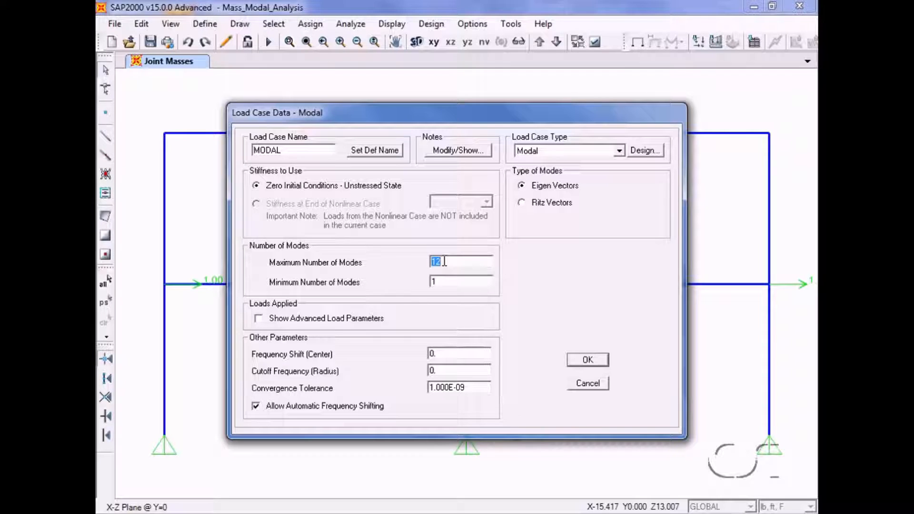
text(2)
click(586, 361)
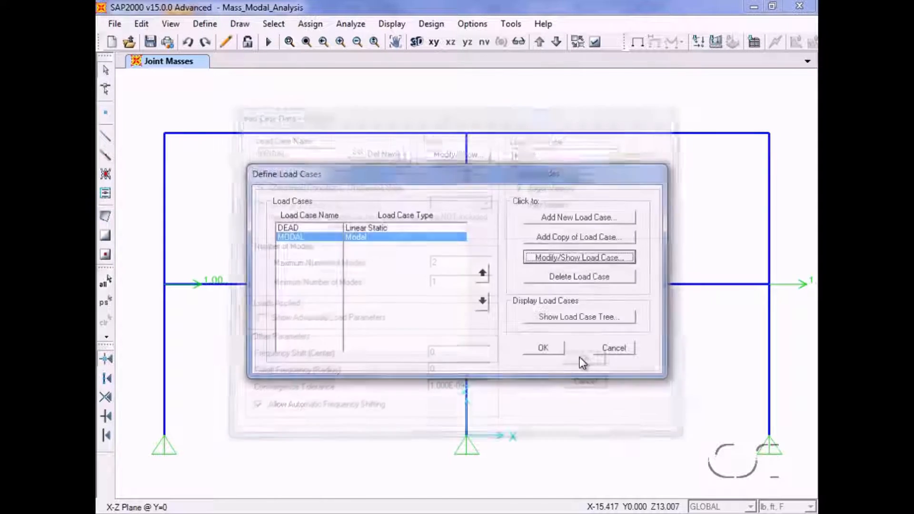
click(545, 349)
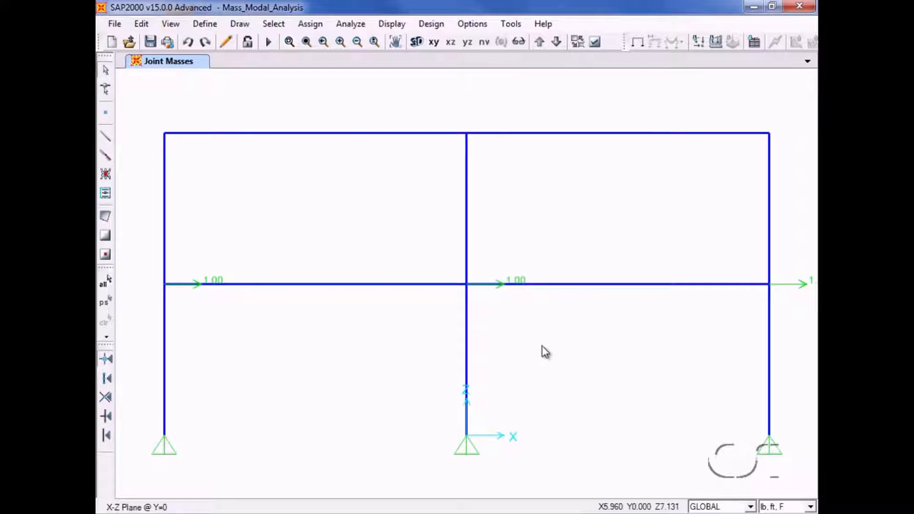
- Set the analysis options to Plane Frame degrees of freedom in the XZ plane
click(351, 25)
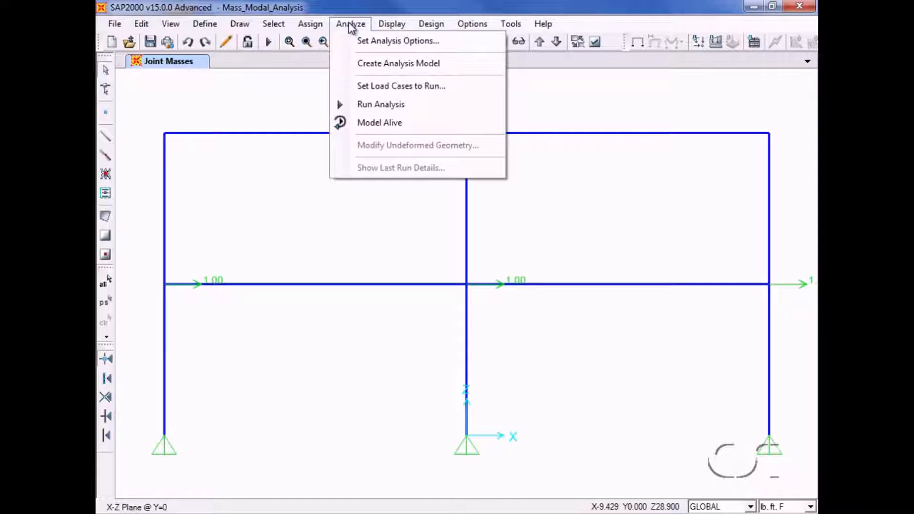
click(393, 42)
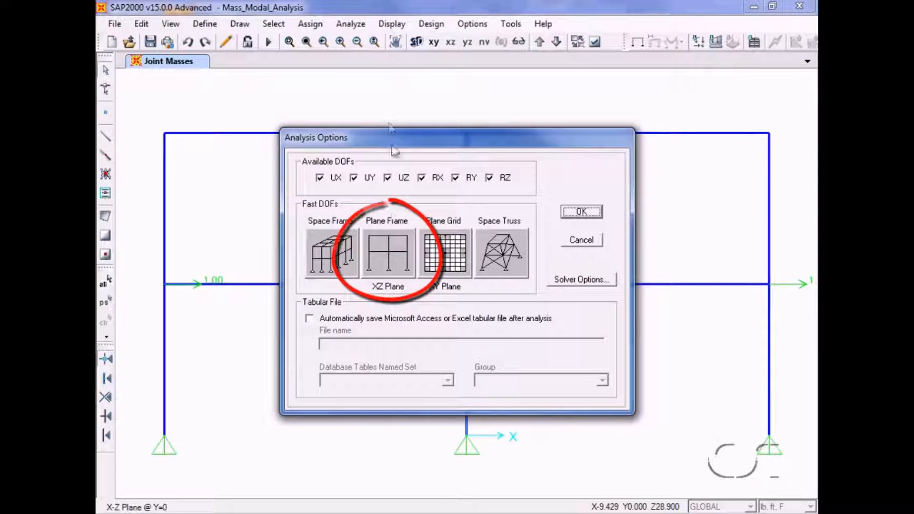
click(390, 244)
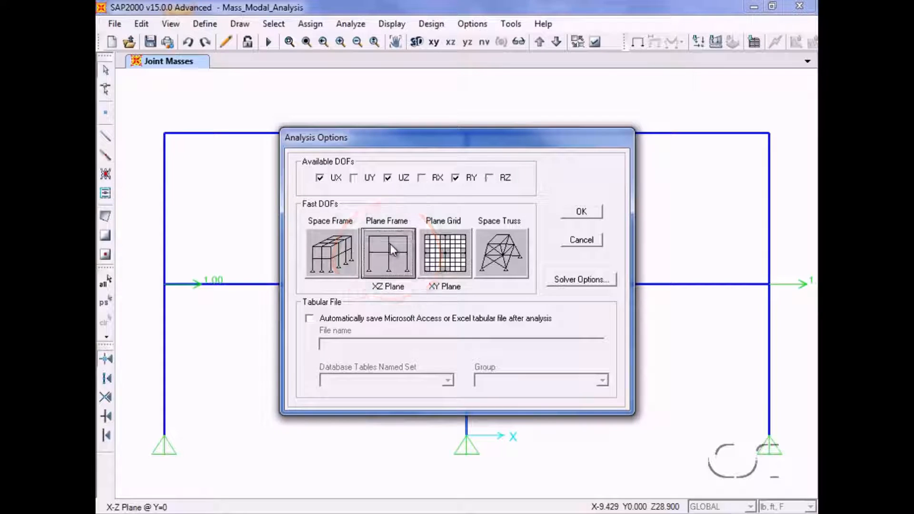
click(577, 213)
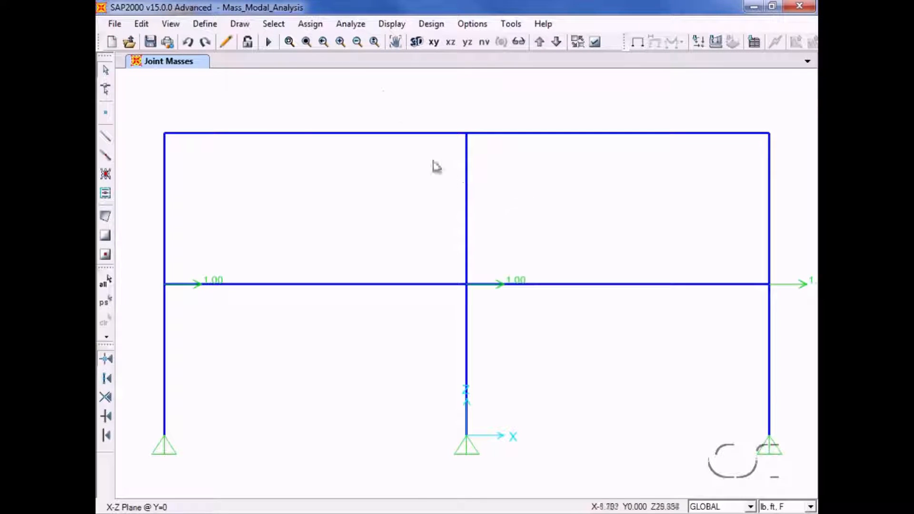
- Run the analysis with the DEAD load case set to Do Not Run, and show the Mode 2 deformed shape
click(358, 30)
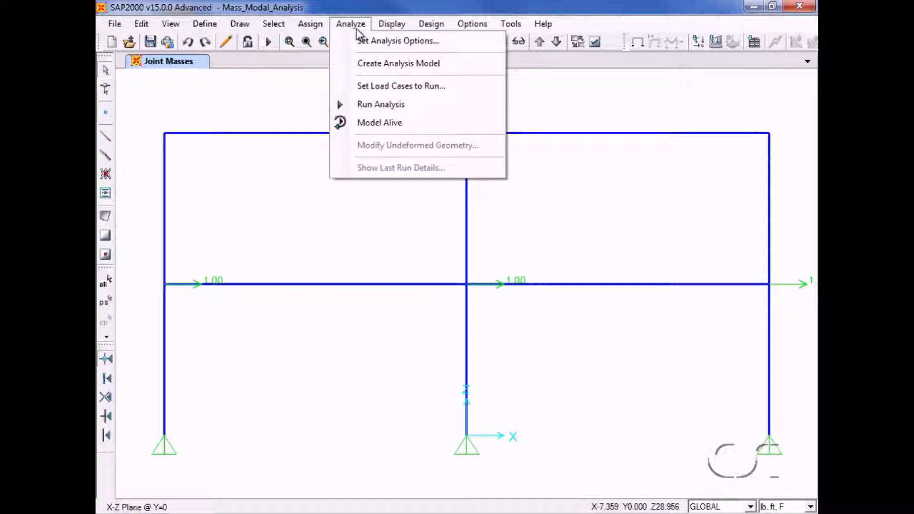
click(411, 104)
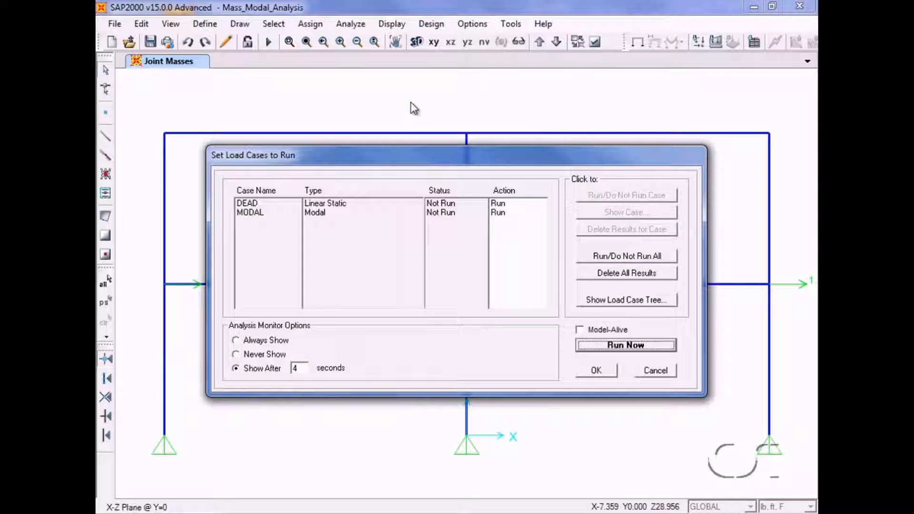
click(257, 204)
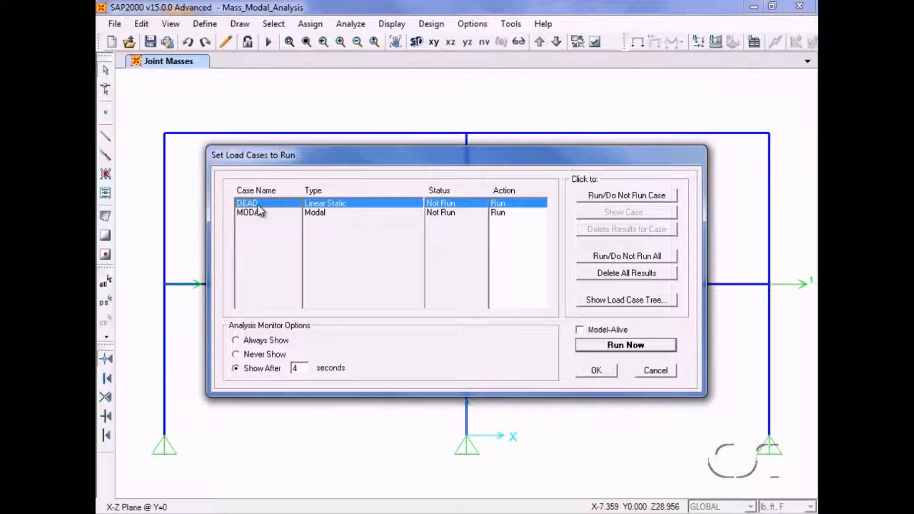
click(611, 197)
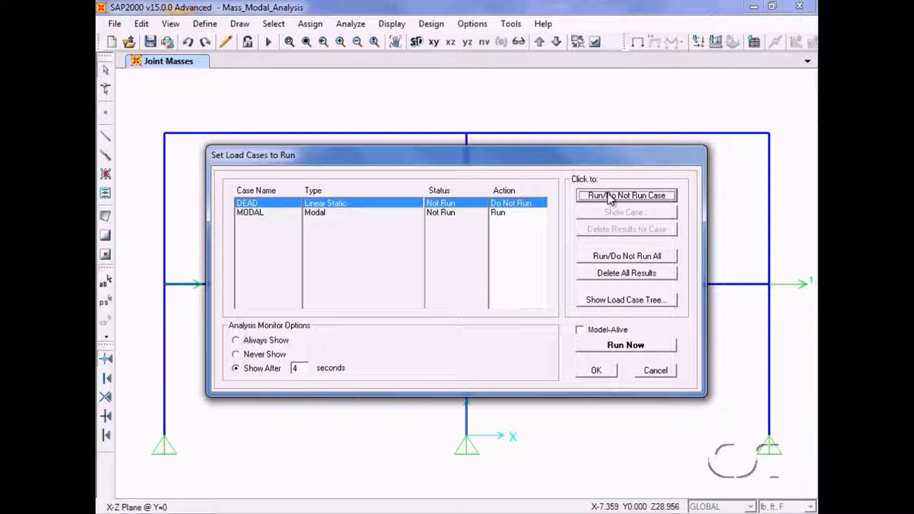
click(621, 346)
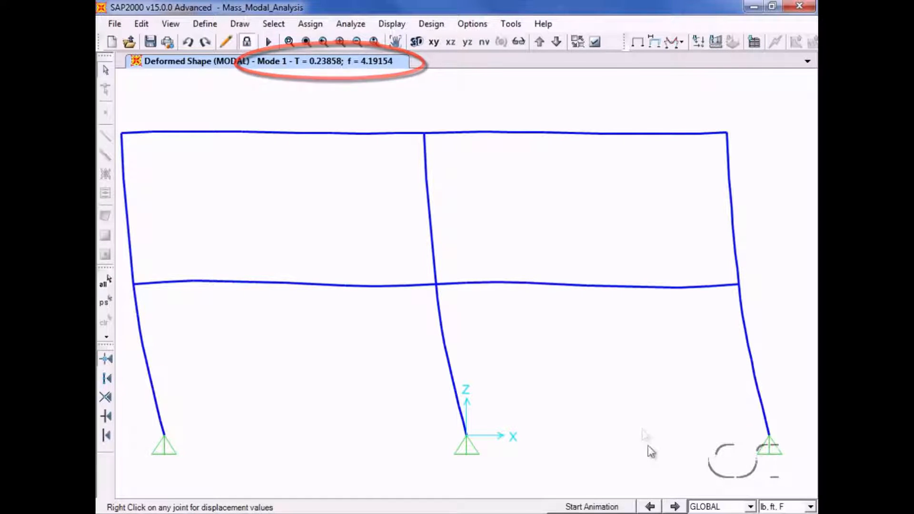
click(675, 507)
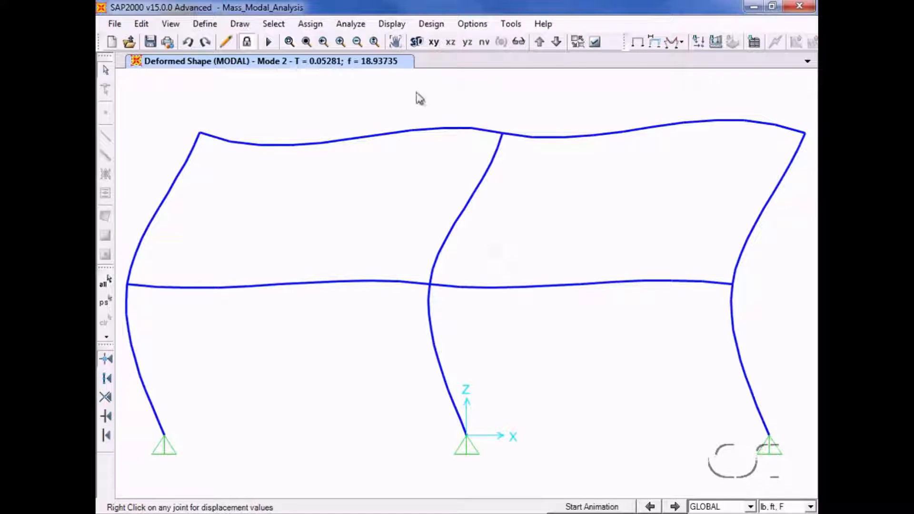
- Exclude all Model Definition tables and choose the Joint Output analysis results for table display
click(392, 24)
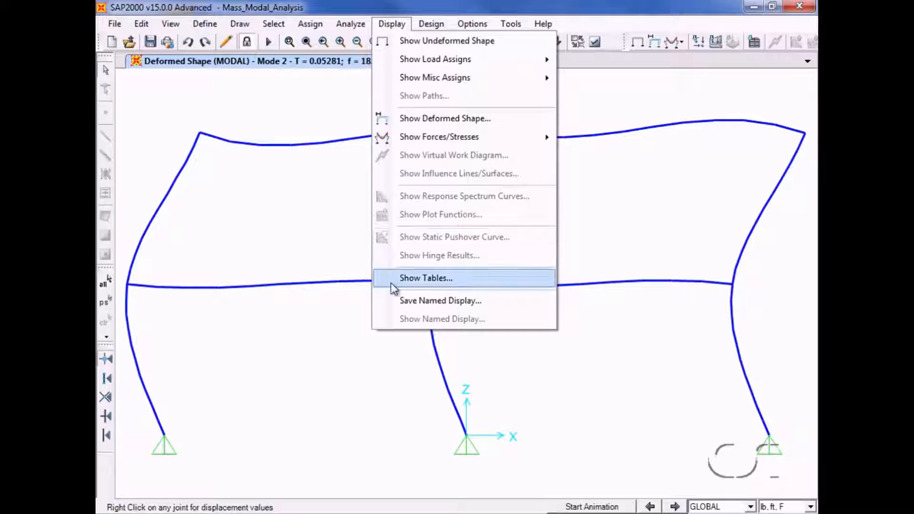
click(431, 276)
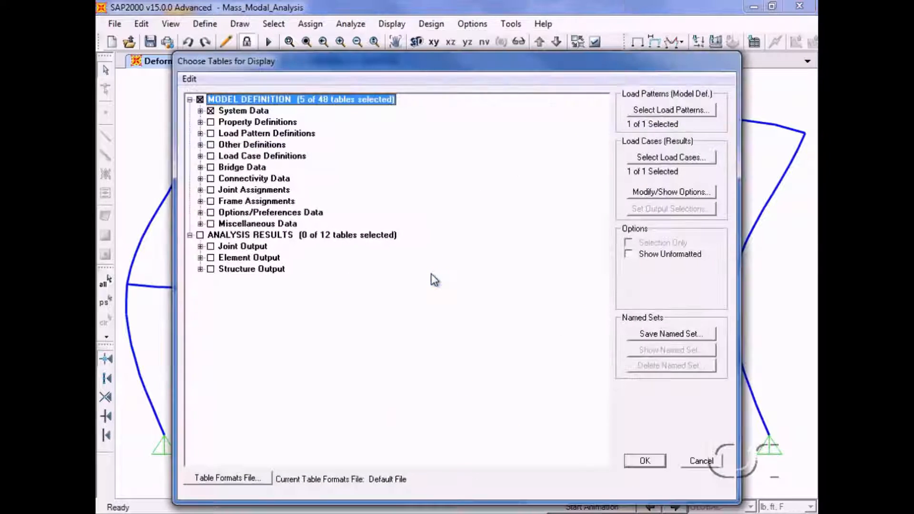
click(200, 99)
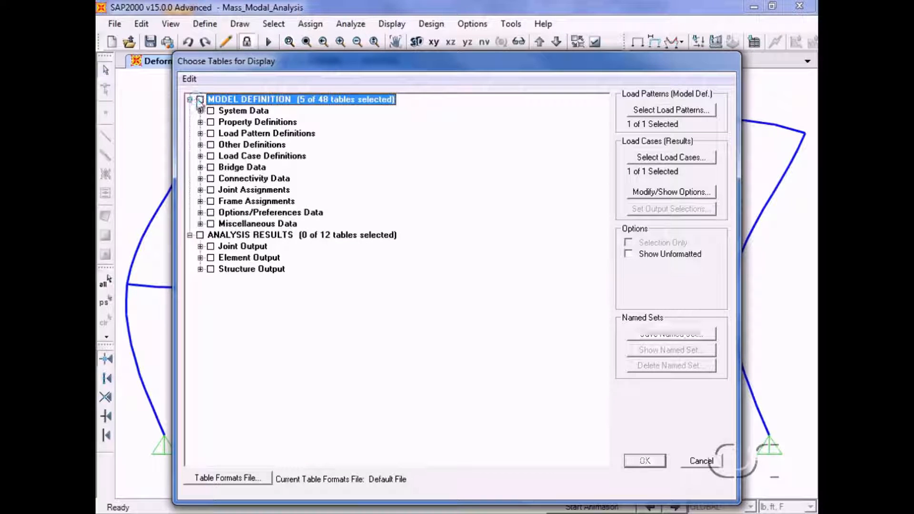
click(211, 247)
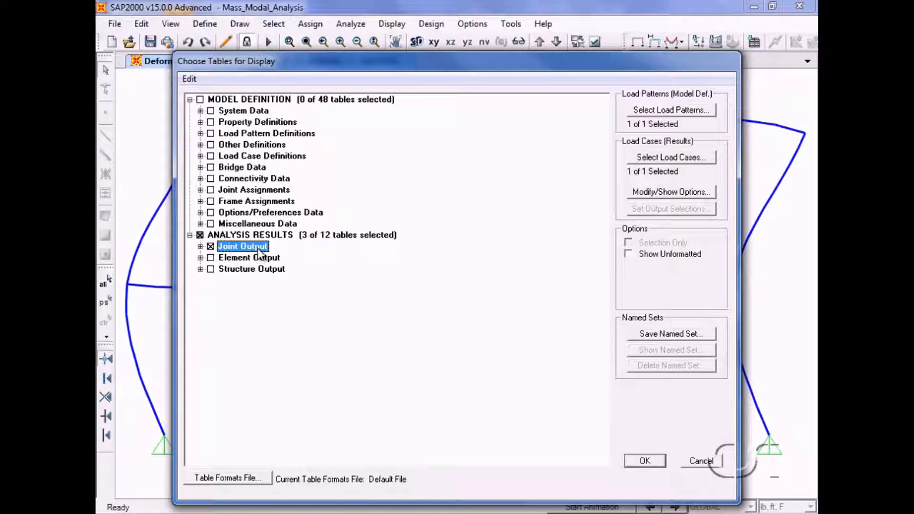
- Limit the mode shape output to mode 1 and review the Assembled Joint Masses table
click(642, 193)
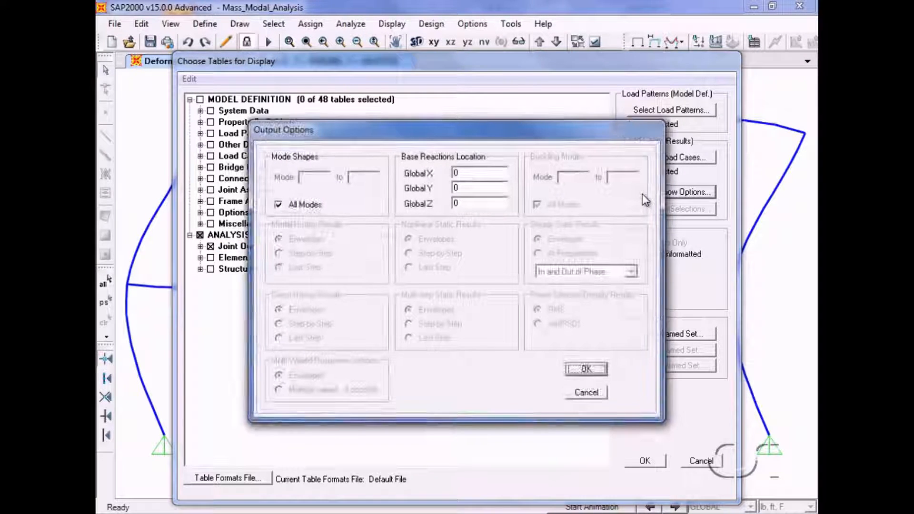
click(310, 205)
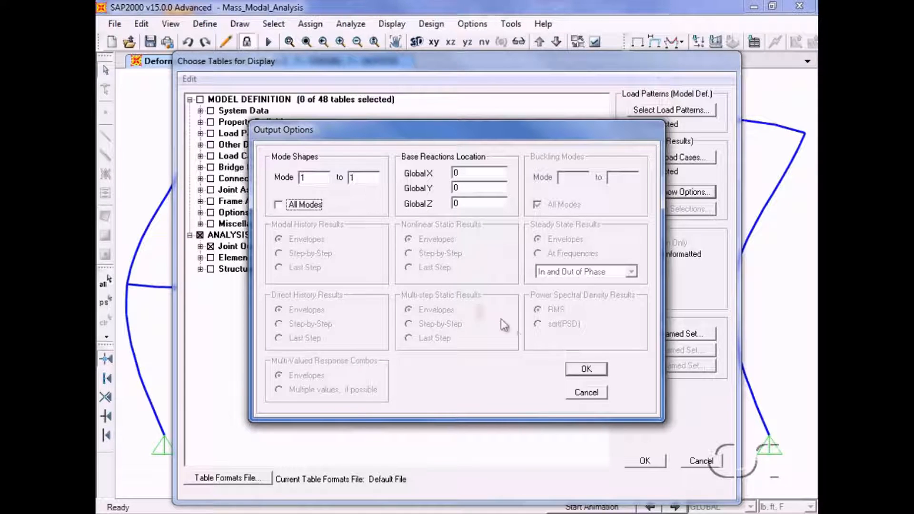
click(586, 370)
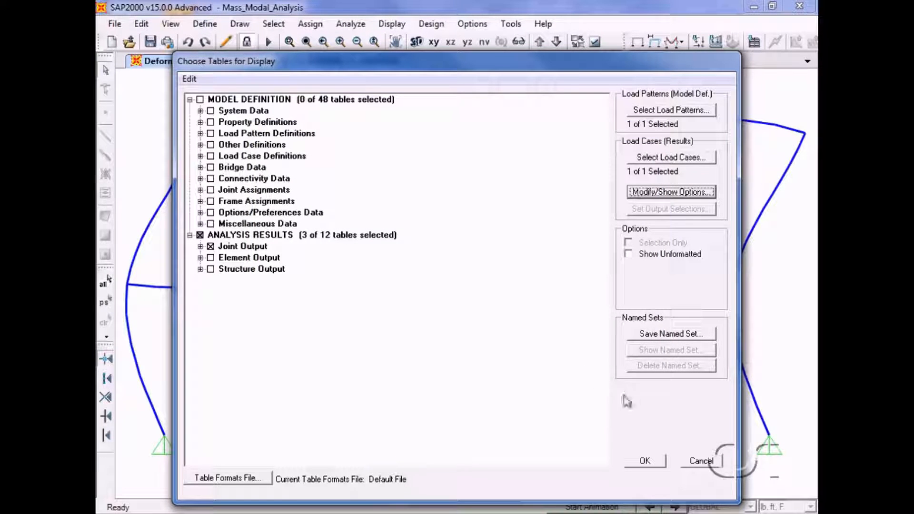
click(645, 461)
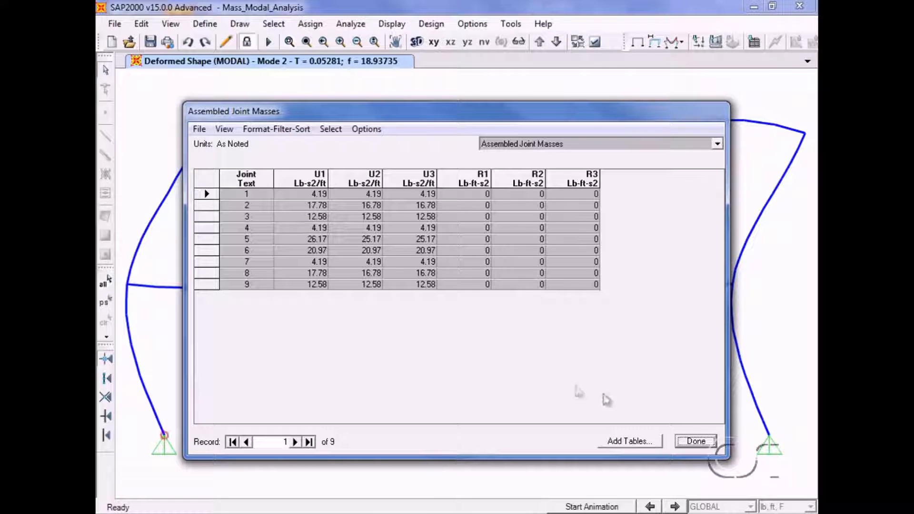
click(695, 441)
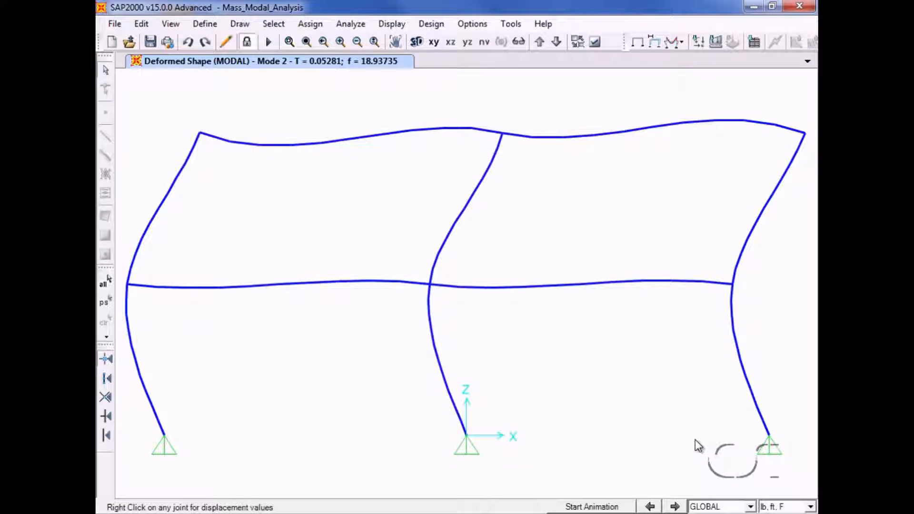
- Display the Structure Output result tables instead of Joint Output, with All Modes included in the output options
click(393, 26)
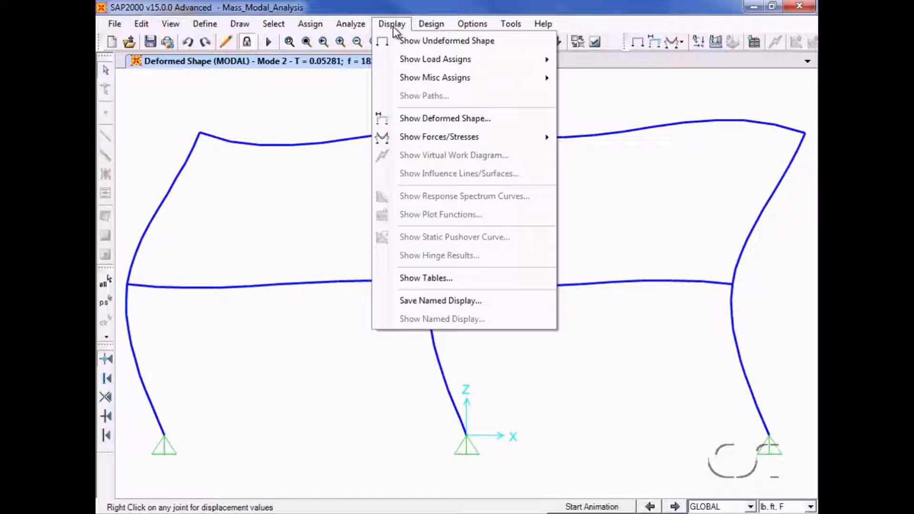
click(449, 279)
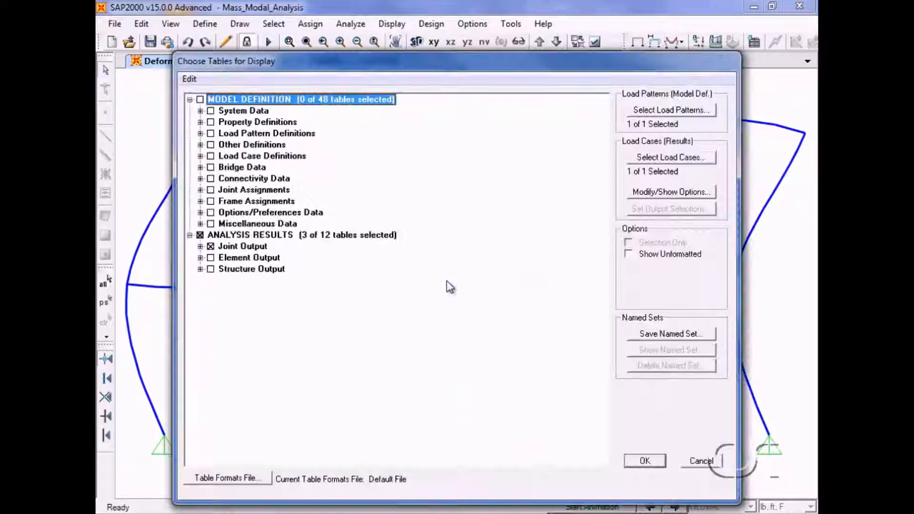
click(210, 246)
click(211, 270)
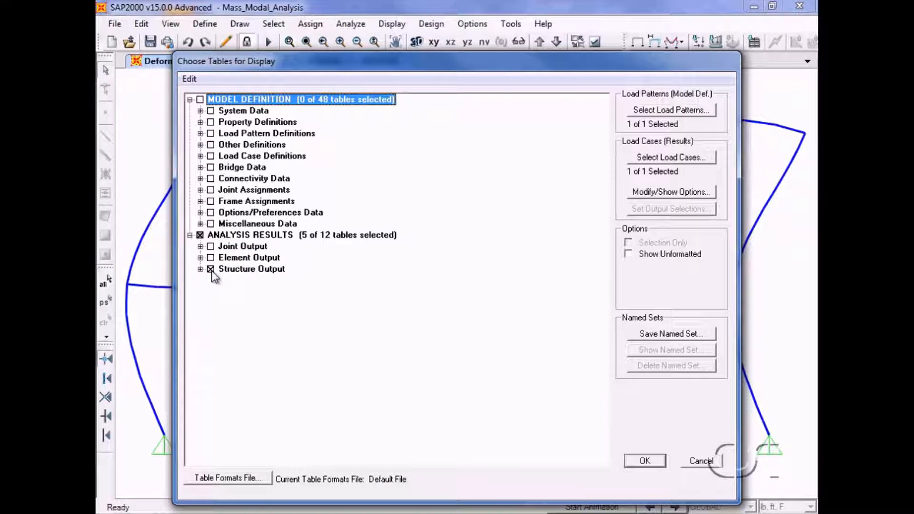
click(659, 194)
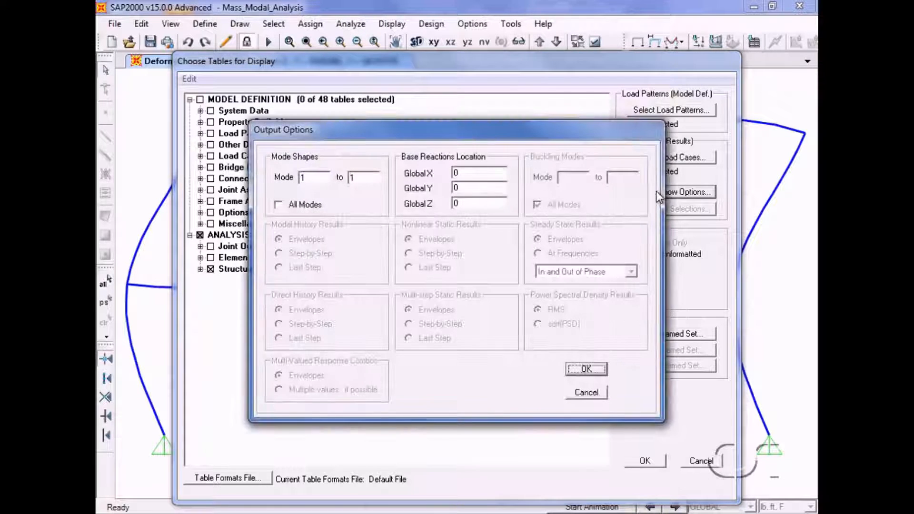
click(295, 207)
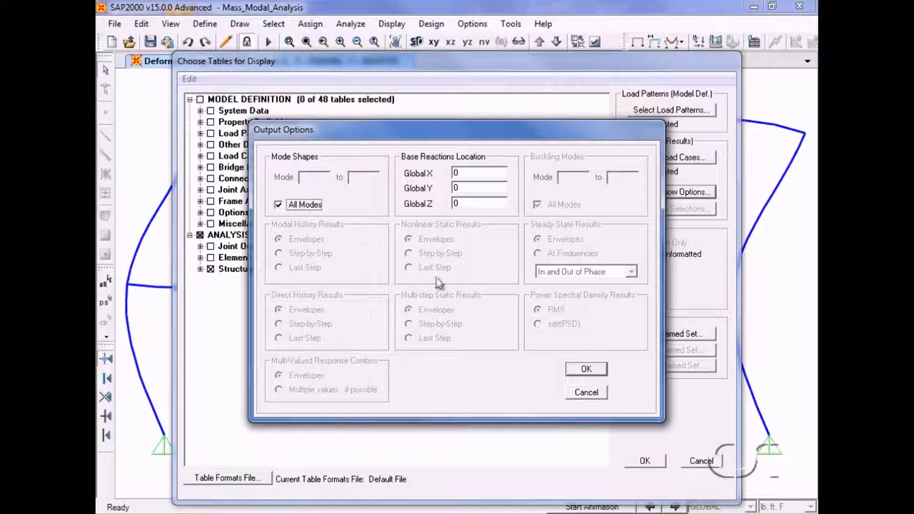
click(582, 369)
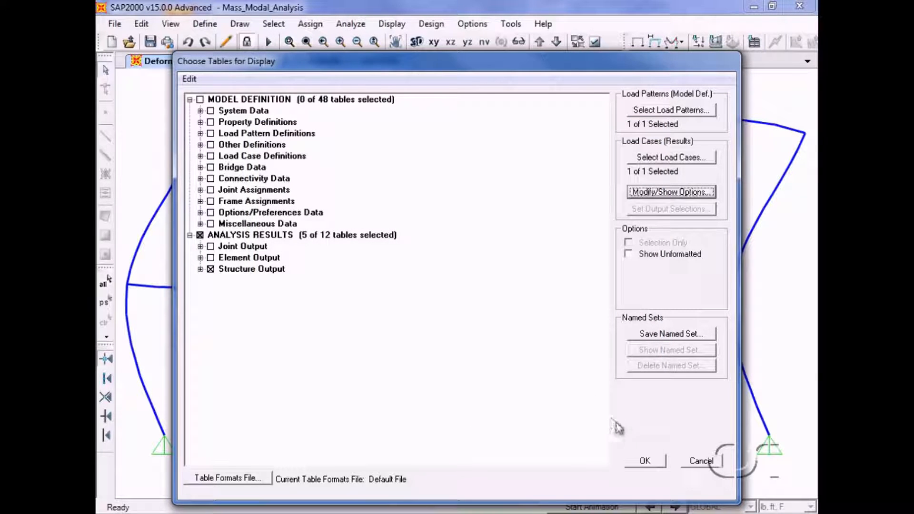
click(645, 463)
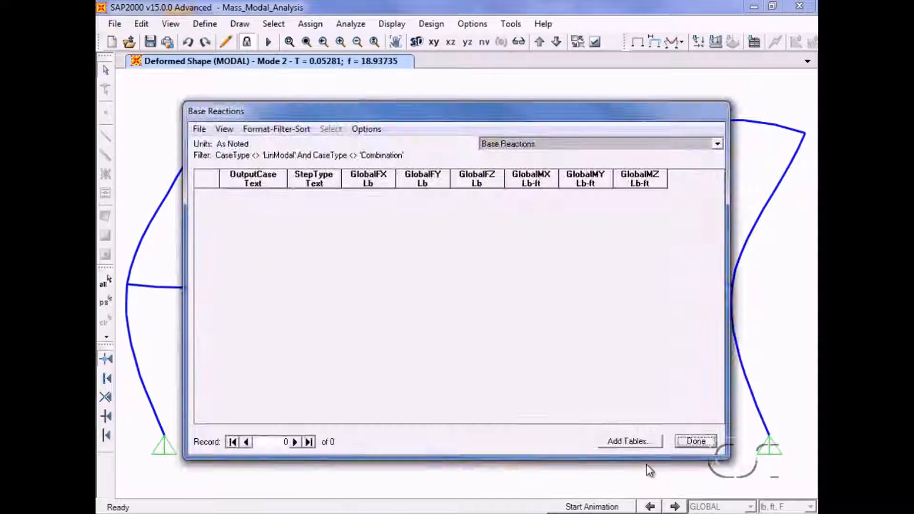
- Examine the static and dynamic percentages in the Modal Load Participation Ratios table, and close the tables
click(637, 144)
click(595, 166)
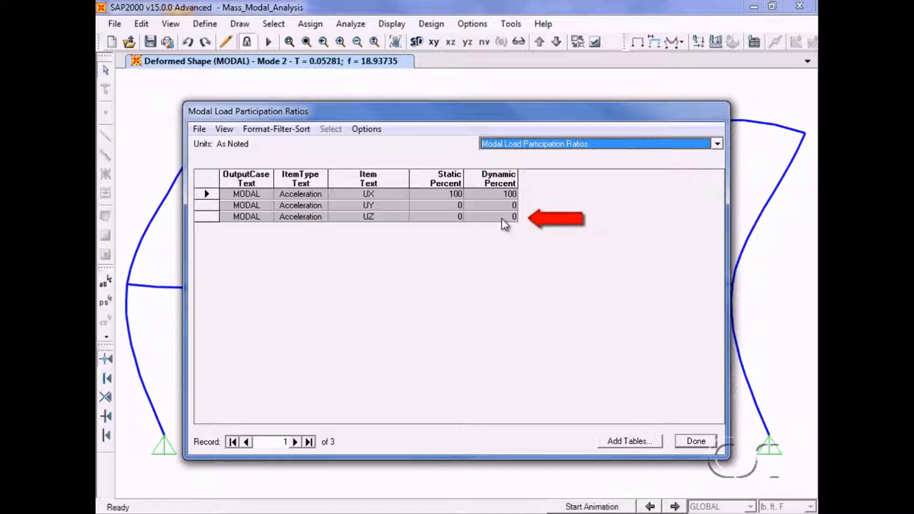
click(692, 441)
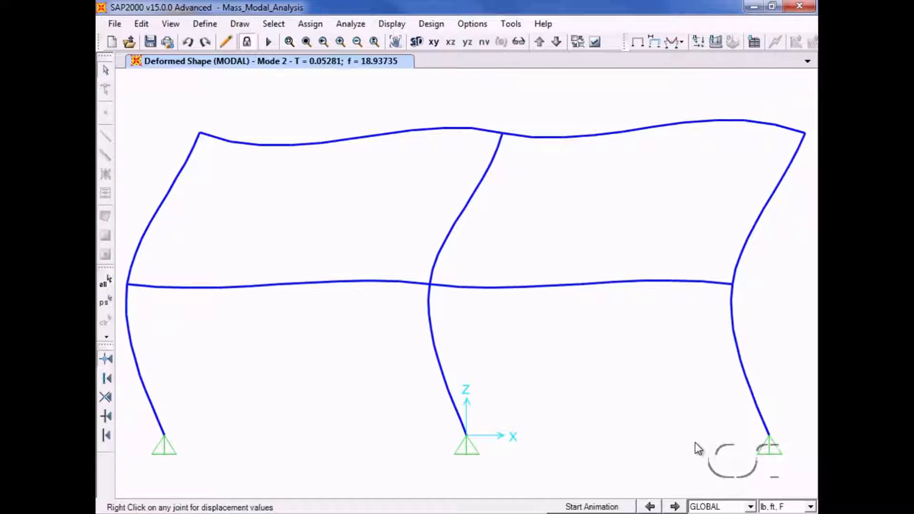